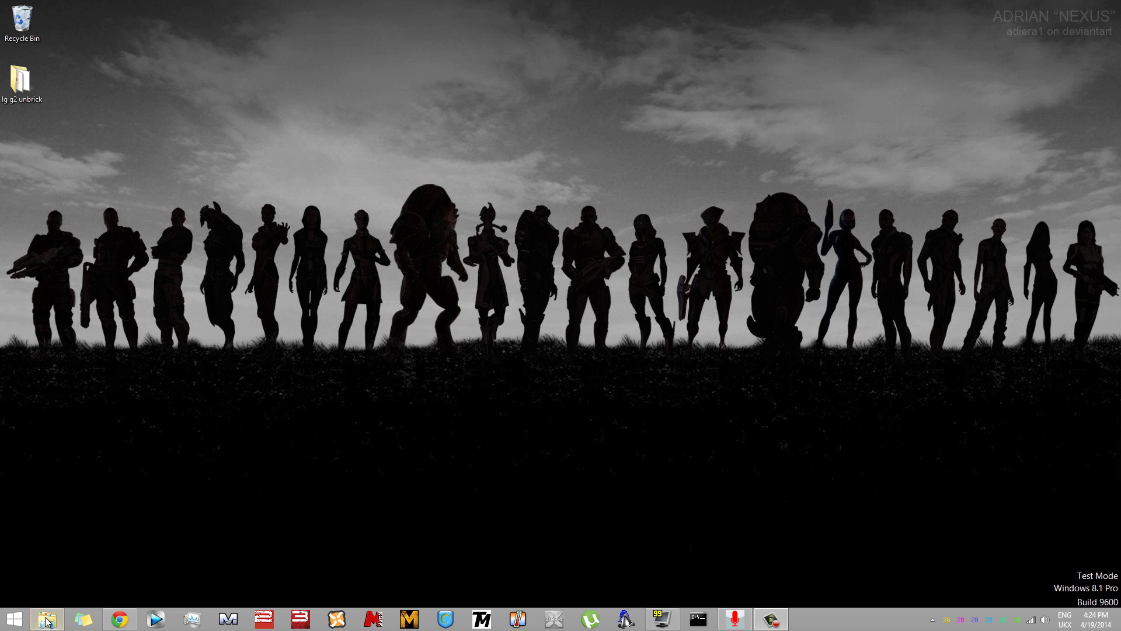
# From the lg g2 unbrick folder, run the LG United Mobile Driver installer
pyautogui.click(46, 619)
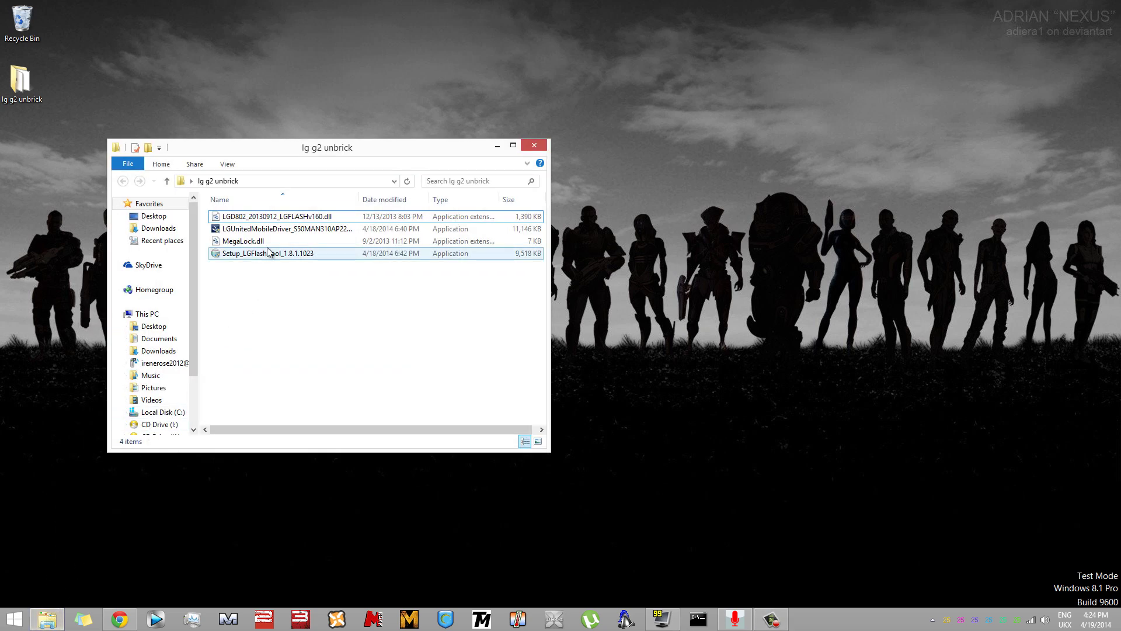
pyautogui.doubleClick(277, 230)
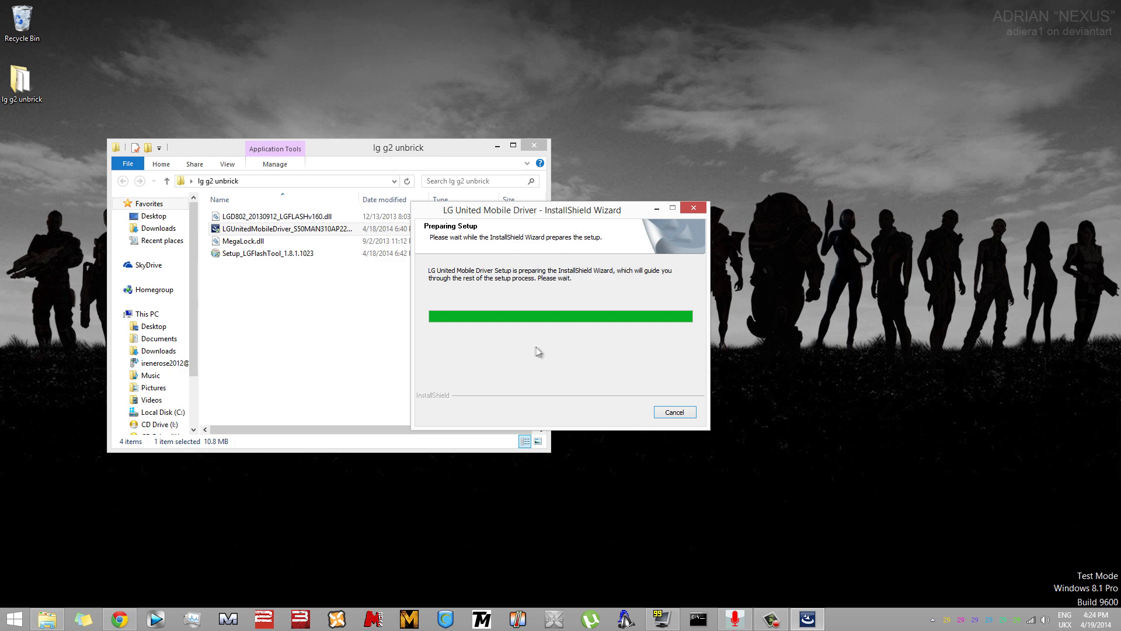
pyautogui.click(624, 412)
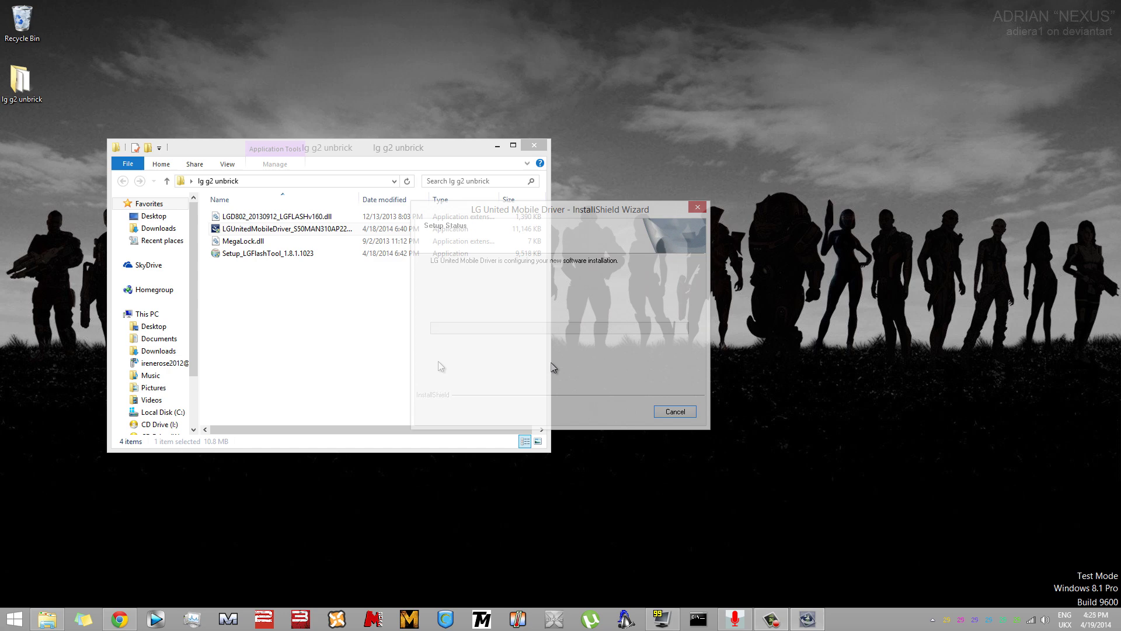
# Install LGFlashTool 1.8.1.1023 without launching it when setup finishes
pyautogui.doubleClick(412, 254)
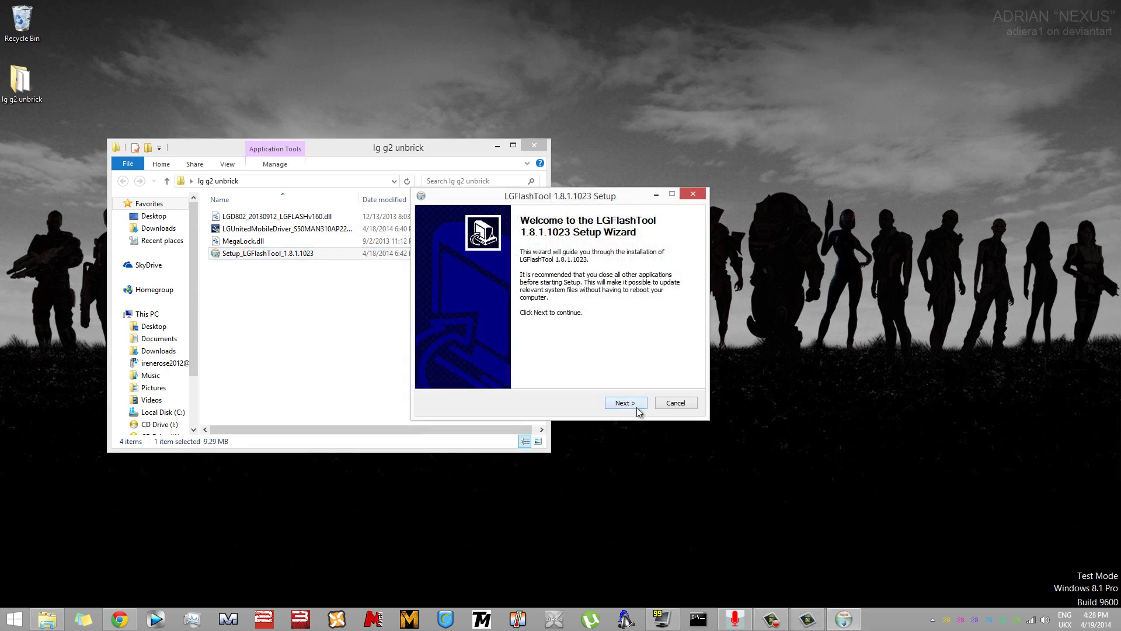
pyautogui.click(634, 406)
pyautogui.click(622, 404)
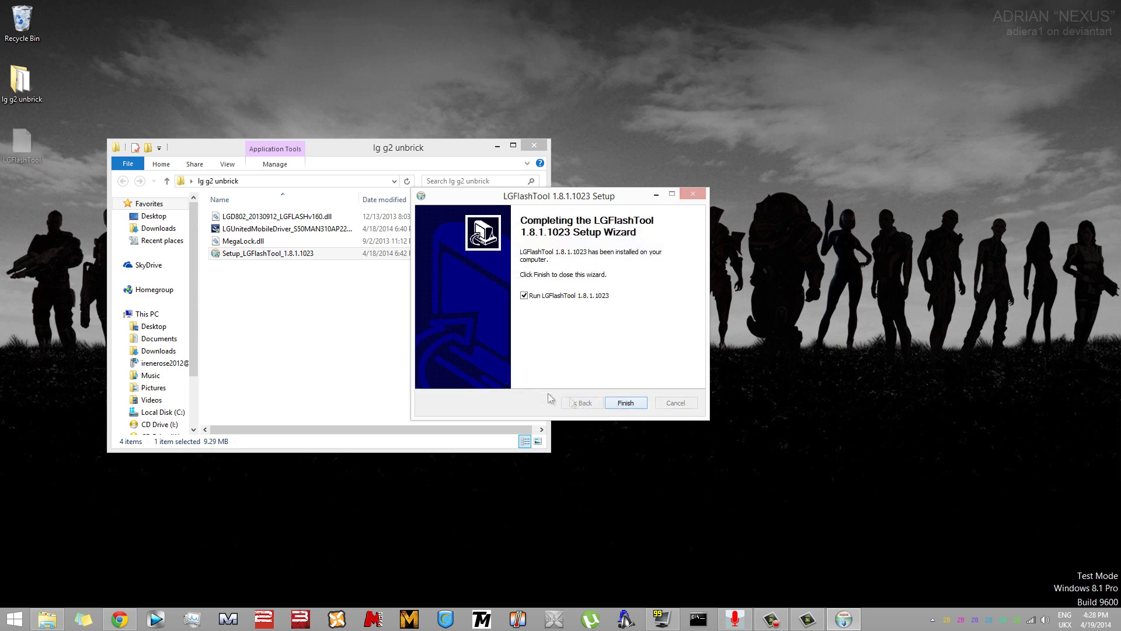
pyautogui.click(564, 299)
pyautogui.click(634, 402)
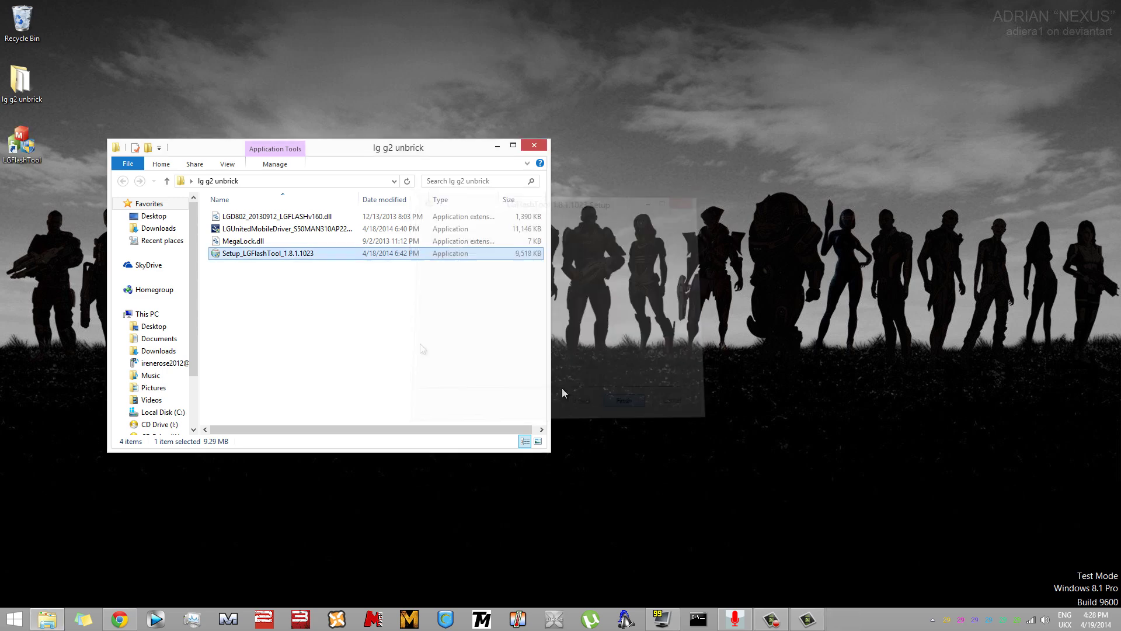
# Copy MegaLock.dll into C:\LG\LGFlashTool, replacing the existing file
pyautogui.rightClick(299, 241)
pyautogui.click(364, 377)
pyautogui.click(164, 412)
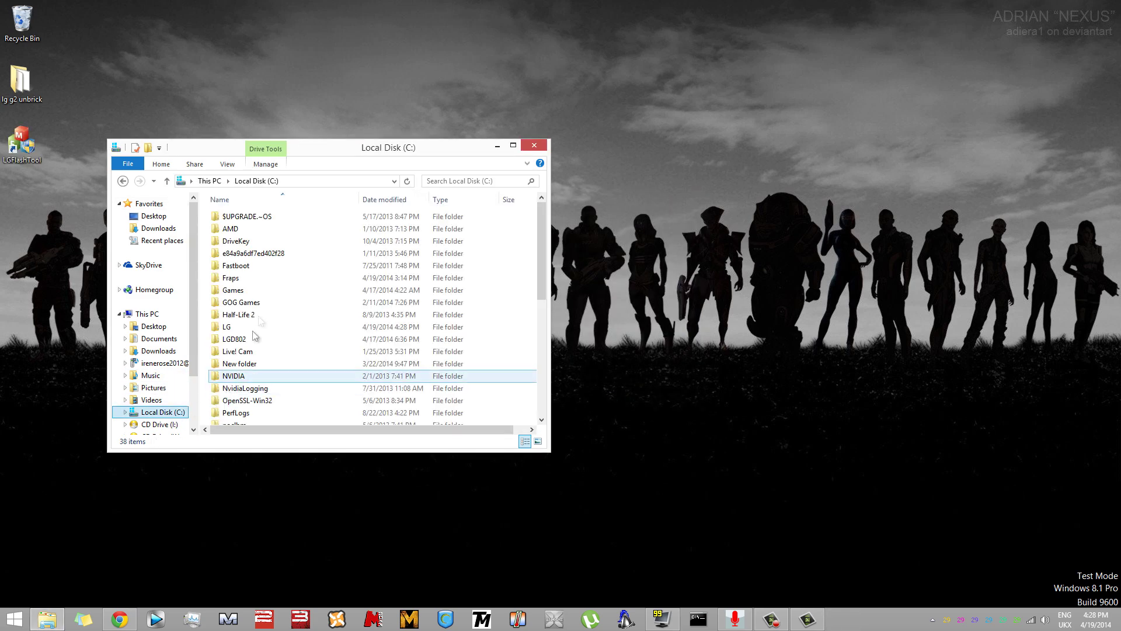
pyautogui.doubleClick(283, 335)
pyautogui.click(285, 217)
pyautogui.doubleClick(285, 217)
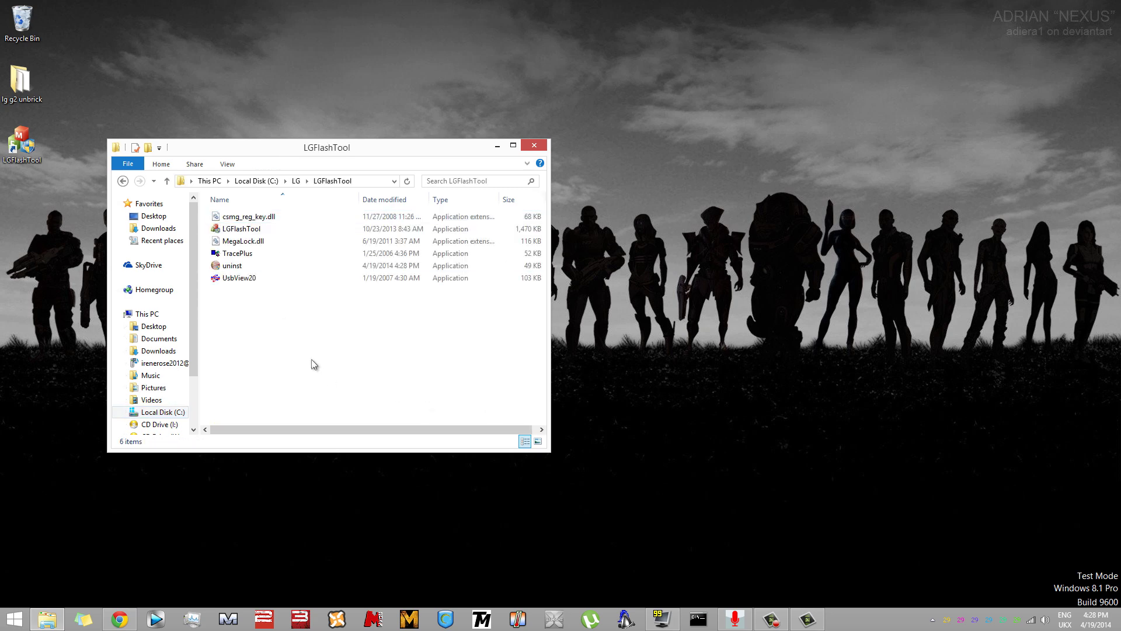
pyautogui.rightClick(312, 358)
pyautogui.click(403, 438)
pyautogui.click(345, 216)
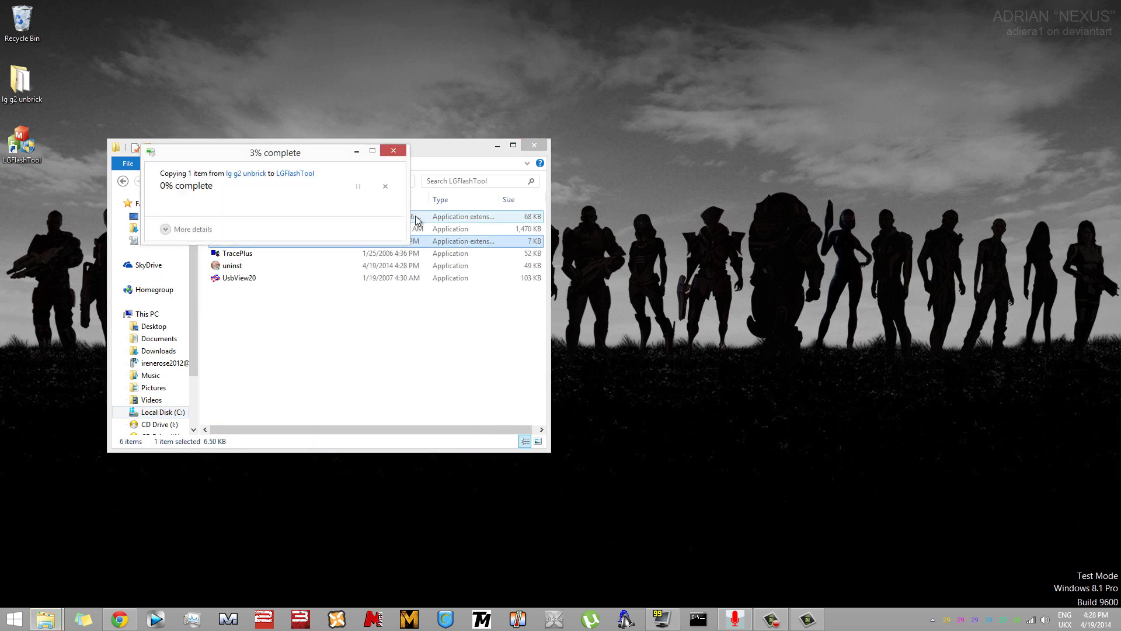
pyautogui.moveTo(319, 141); pyautogui.dragTo(524, 244)
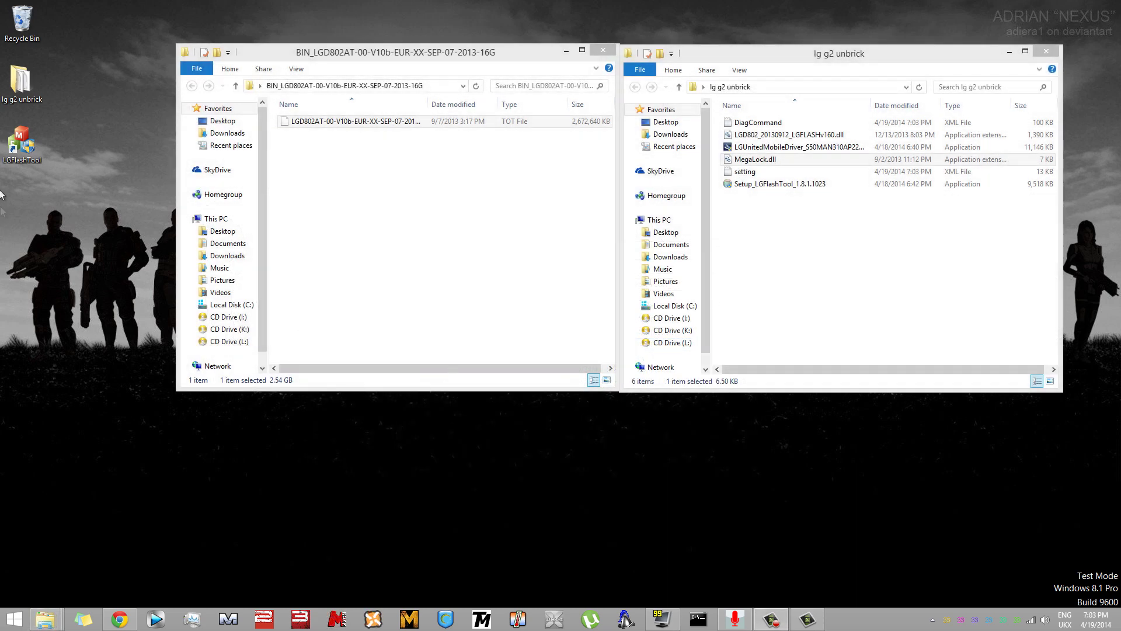
# Launch LGFlashTool and load LGD802_20130912_LGFLASHv160.dll as the manual model DLL
pyautogui.doubleClick(25, 153)
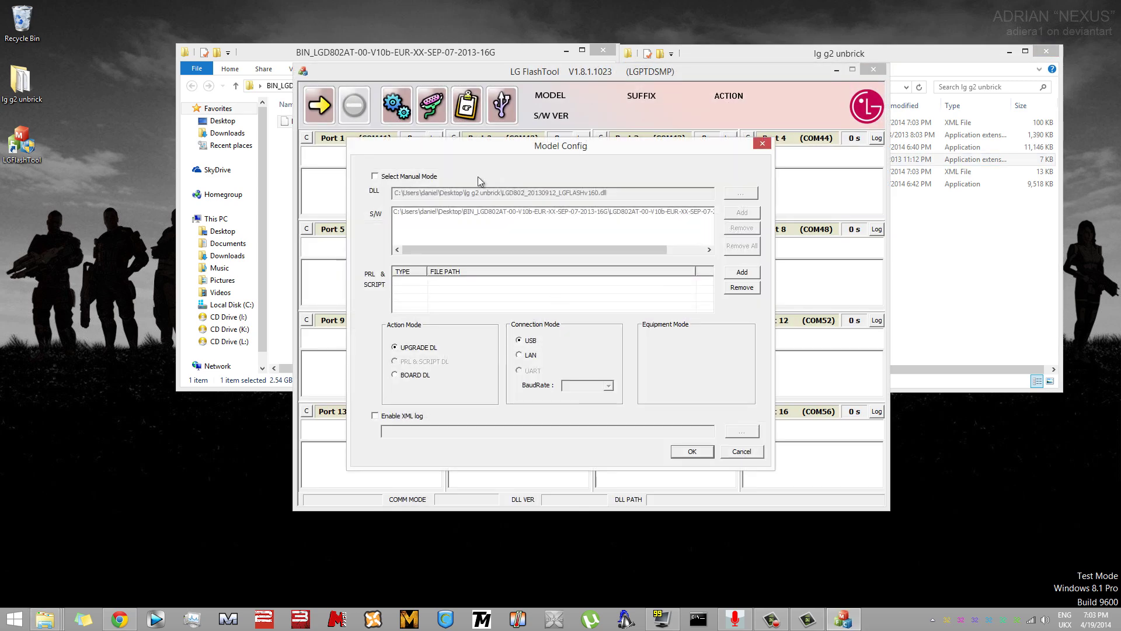
pyautogui.click(409, 176)
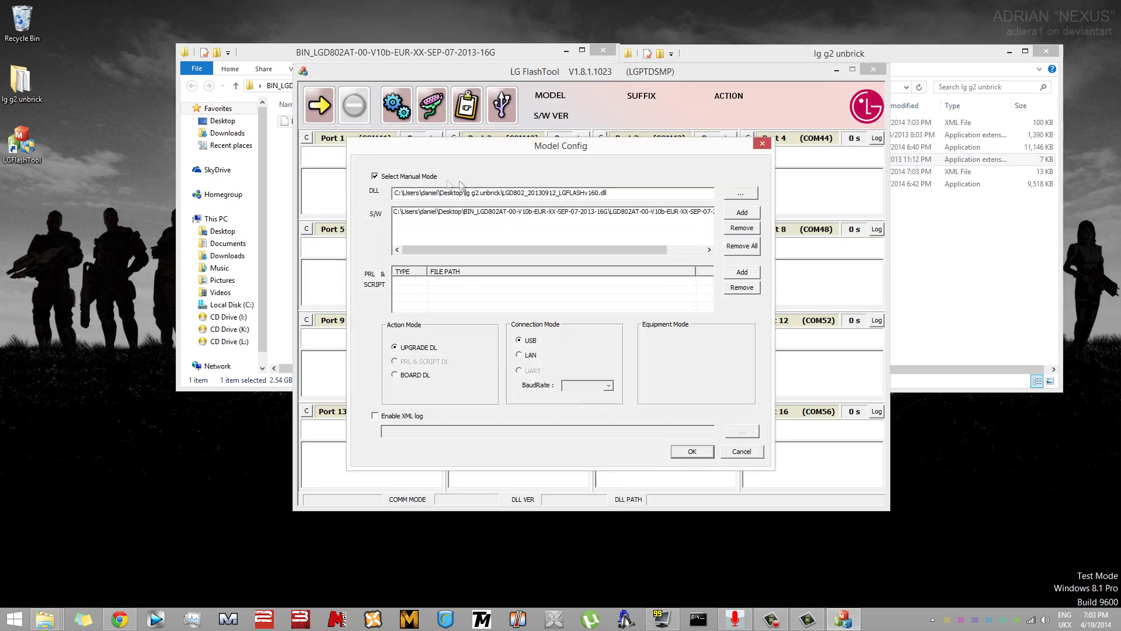
pyautogui.click(741, 193)
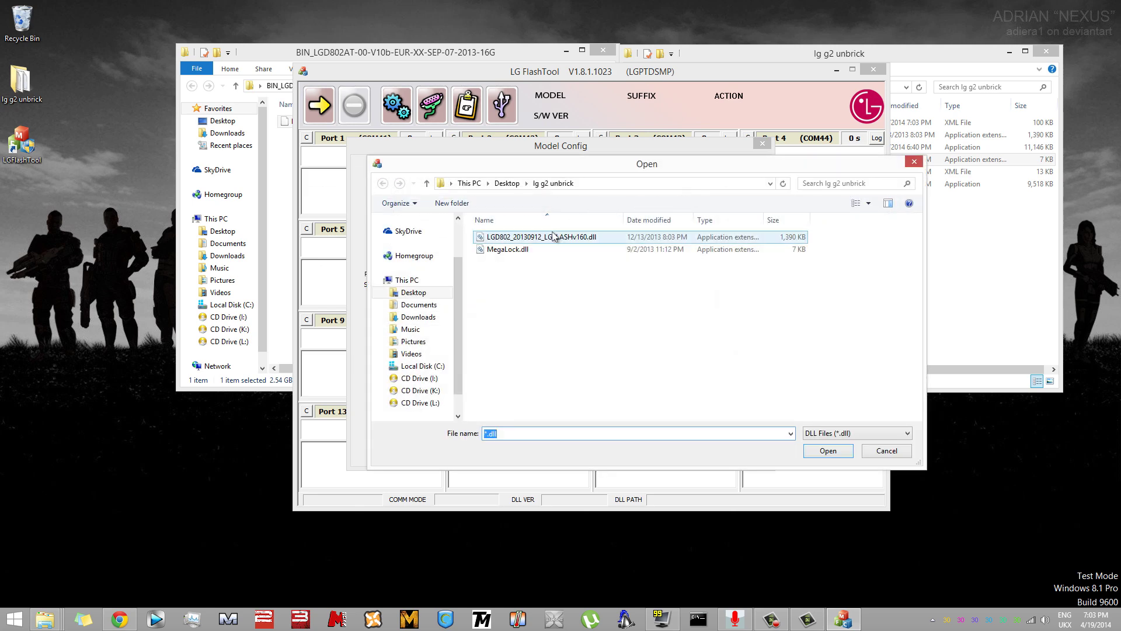
pyautogui.click(591, 237)
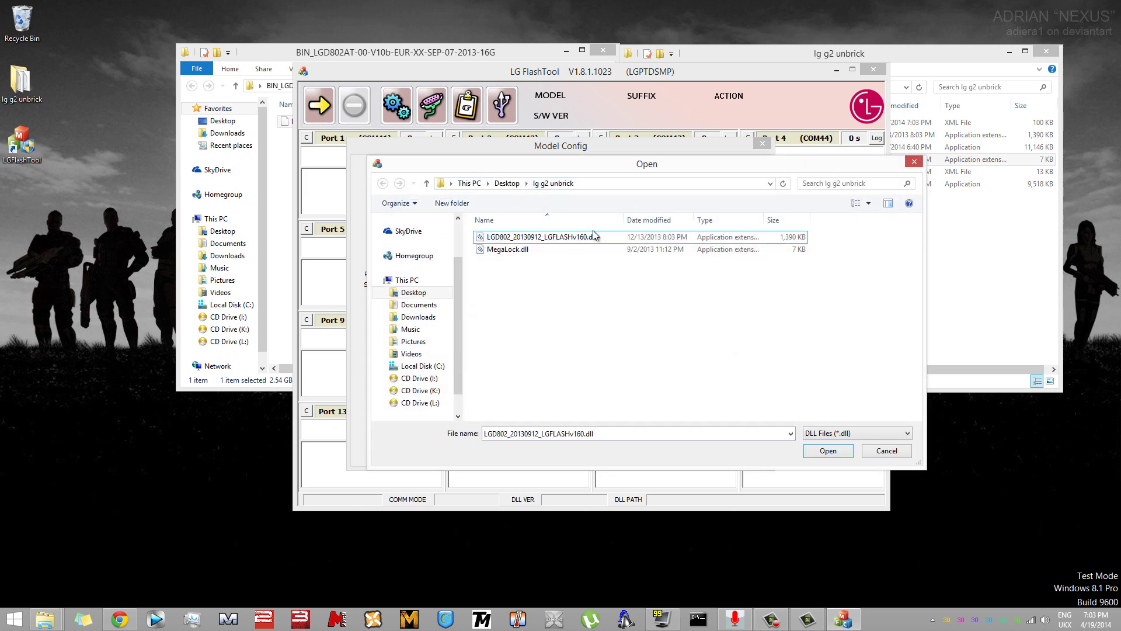
pyautogui.doubleClick(593, 237)
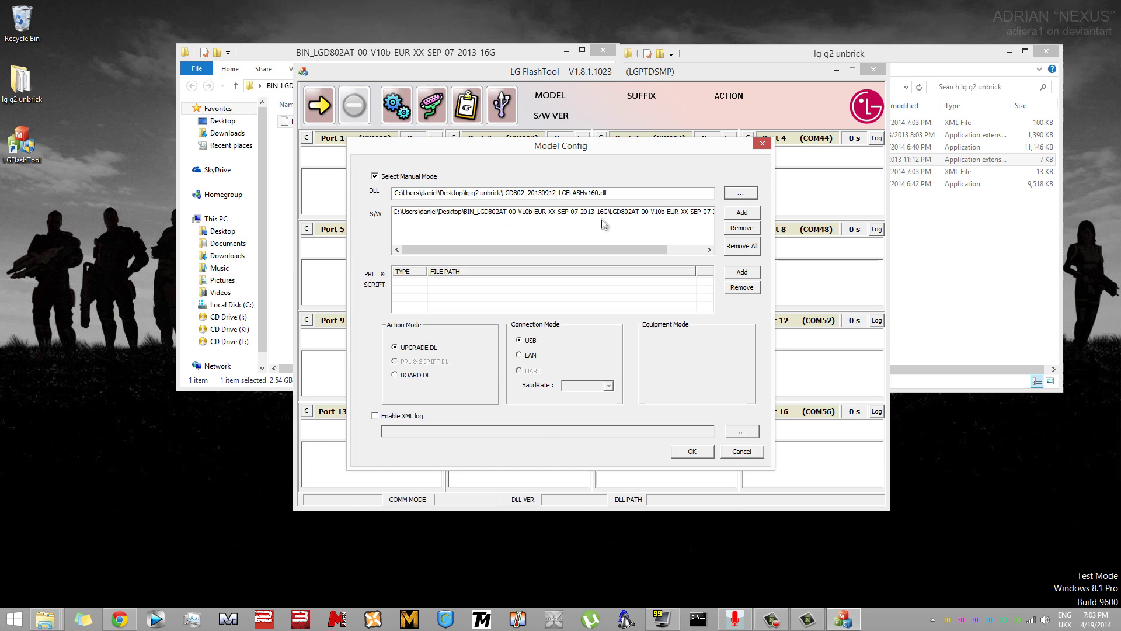
# Replace the old firmware entry with the TOT file from the Desktop's BIN_LGD802AT folder and confirm
pyautogui.click(603, 214)
pyautogui.click(745, 229)
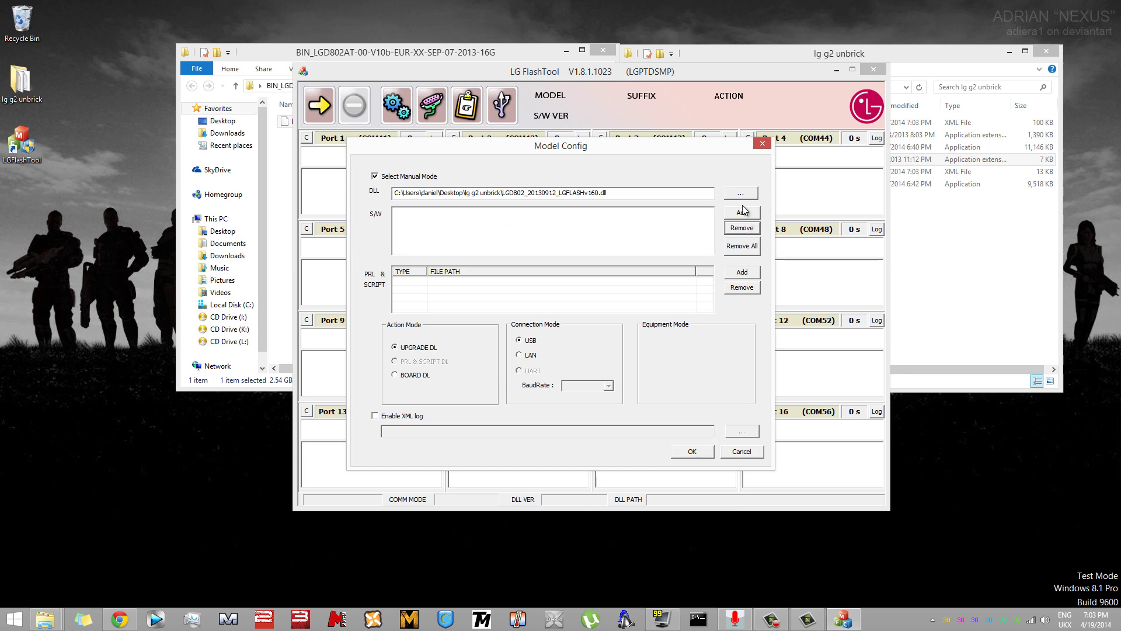
pyautogui.click(745, 212)
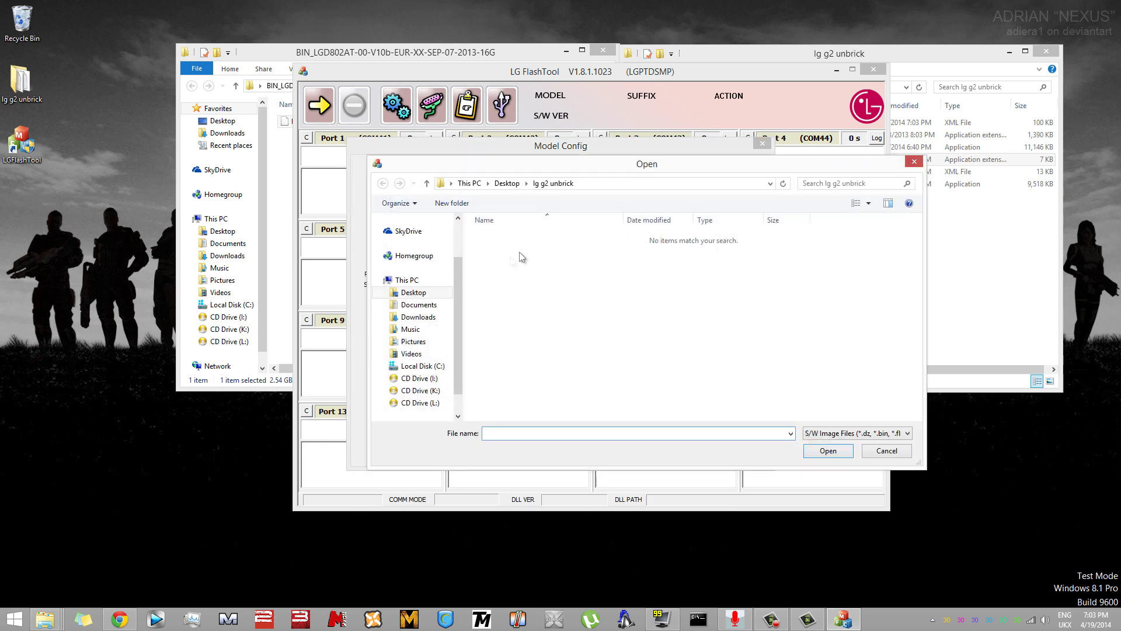
pyautogui.click(434, 306)
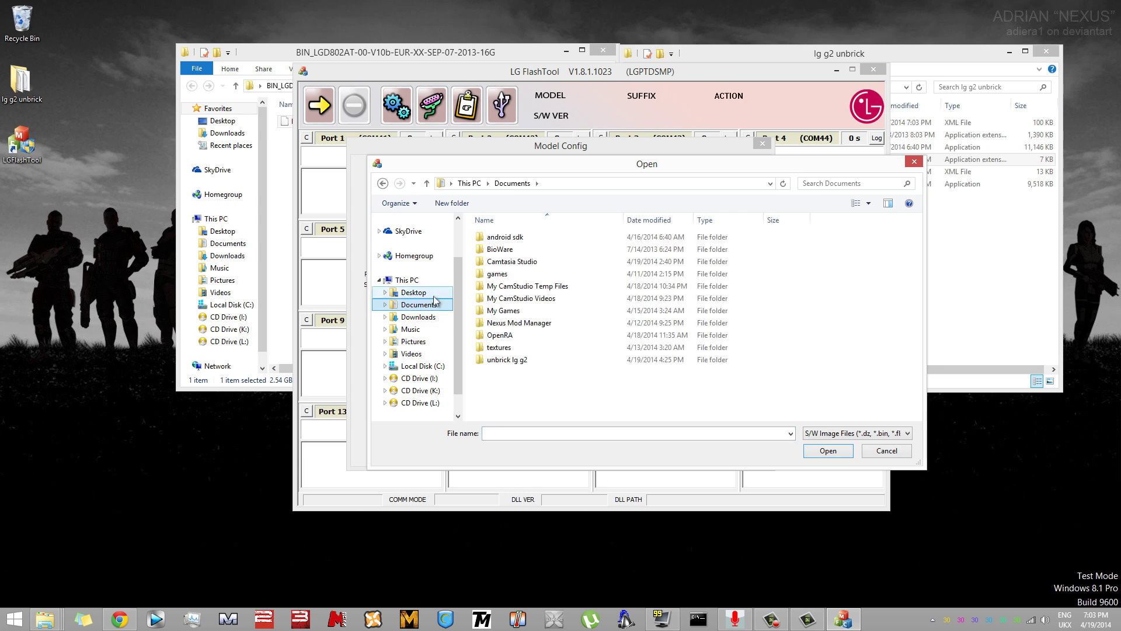
pyautogui.click(413, 293)
pyautogui.doubleClick(532, 240)
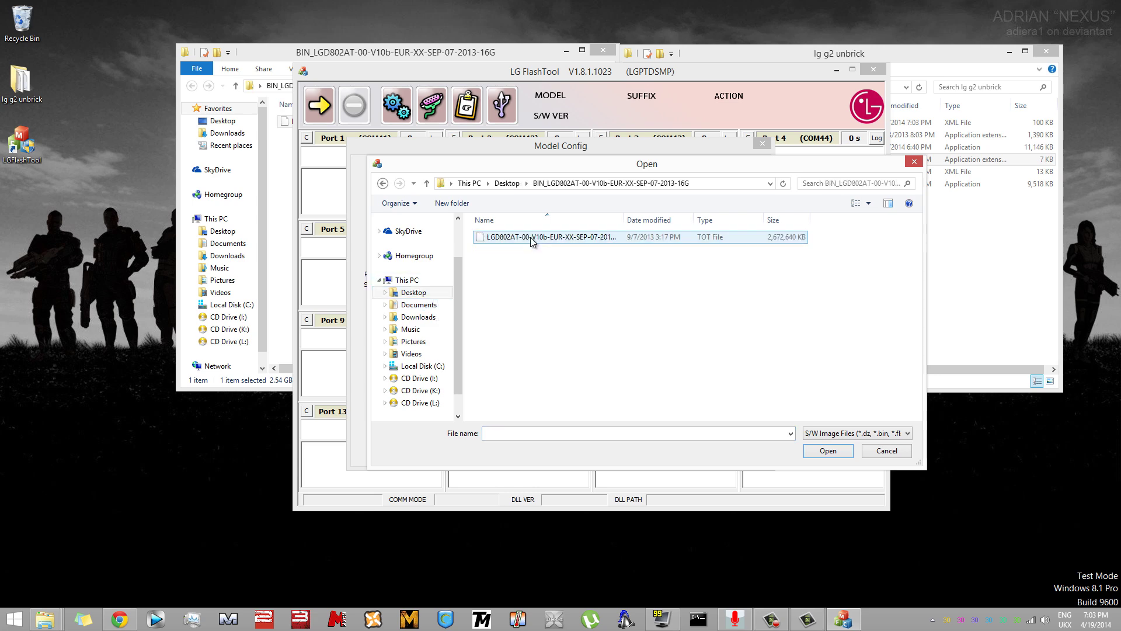
pyautogui.doubleClick(530, 237)
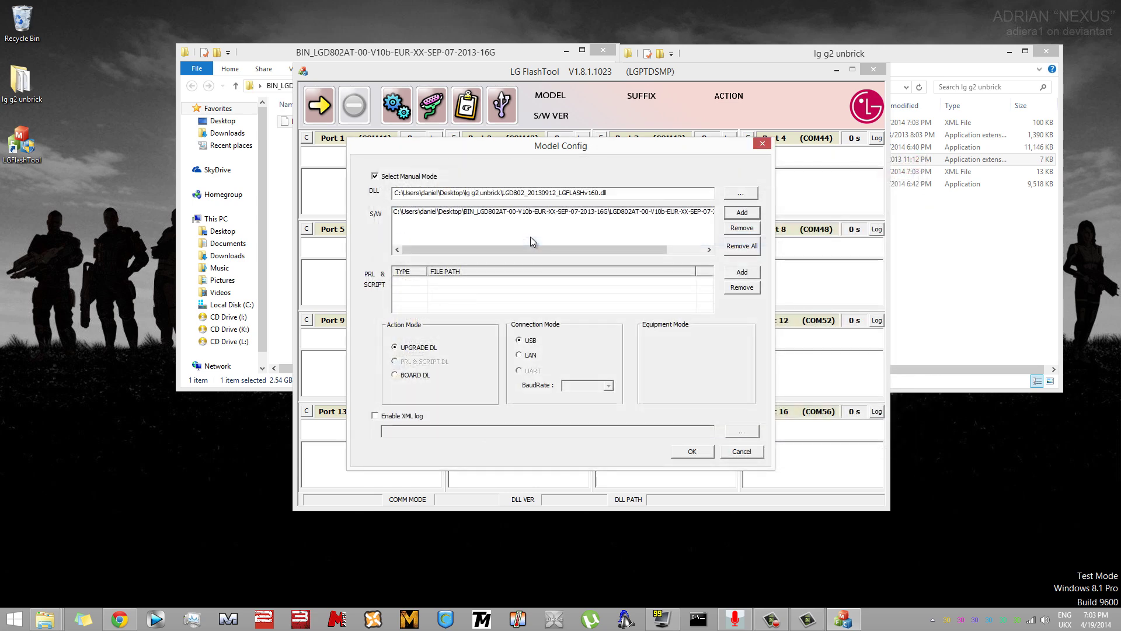
pyautogui.click(692, 452)
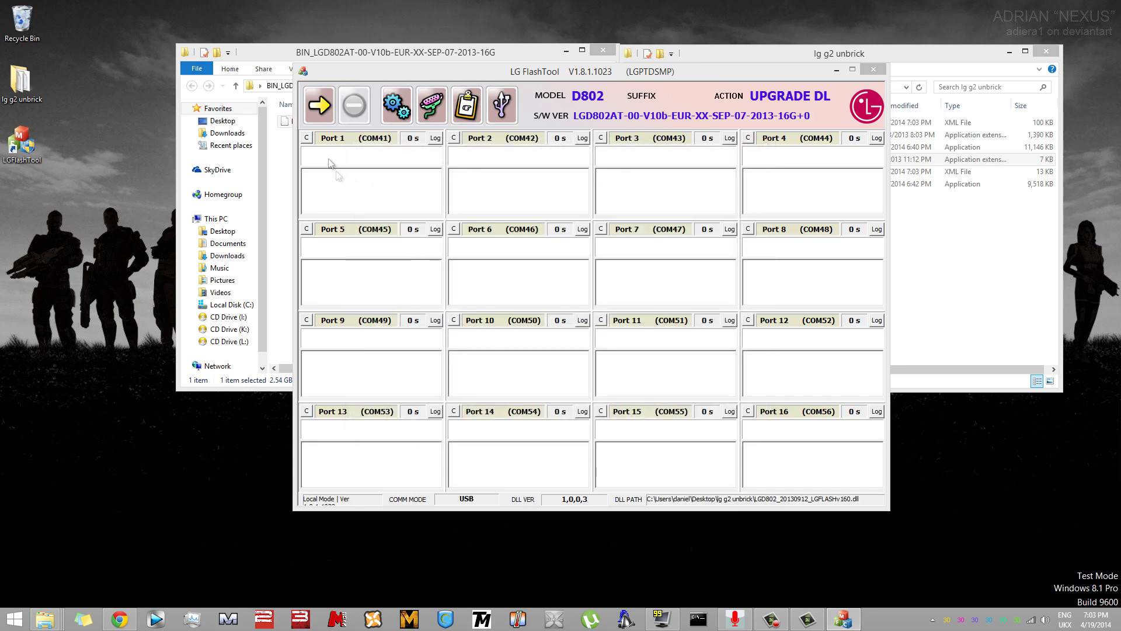
# Start the D802 firmware download so the tool waits for the phone
pyautogui.click(329, 118)
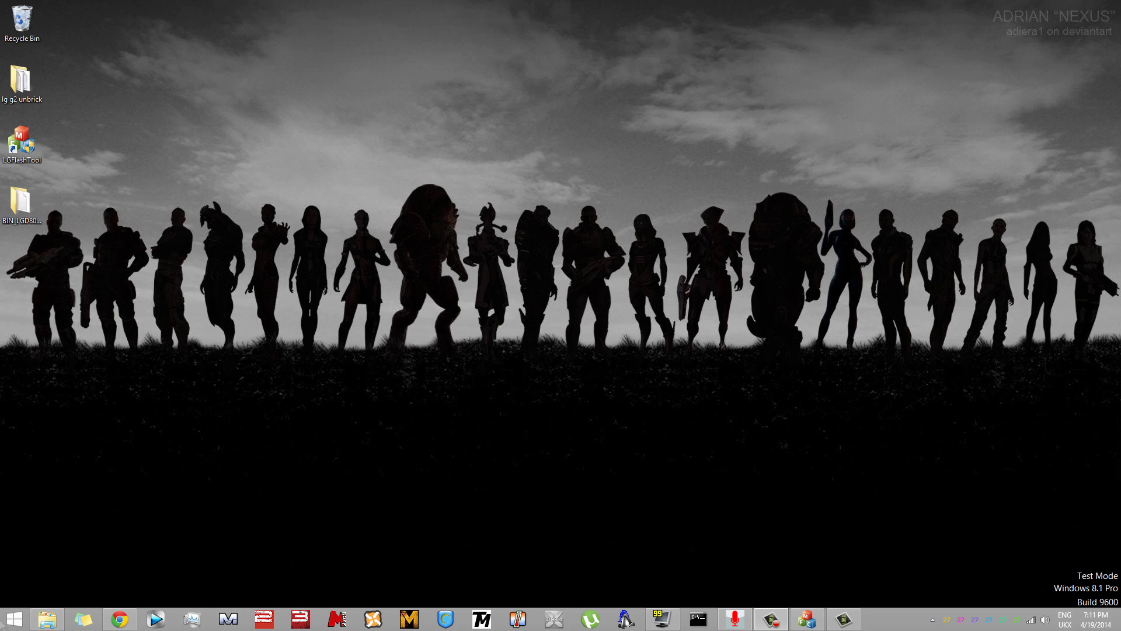
# Open Computer Management from This PC via Manage and show Device Manager
pyautogui.click(14, 619)
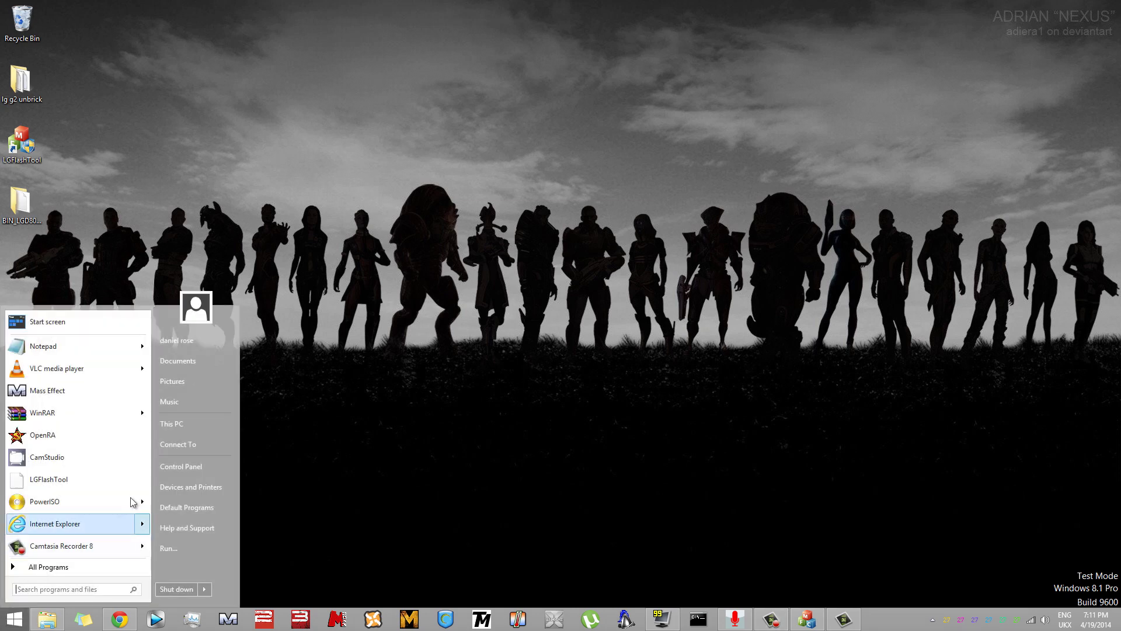
pyautogui.rightClick(190, 425)
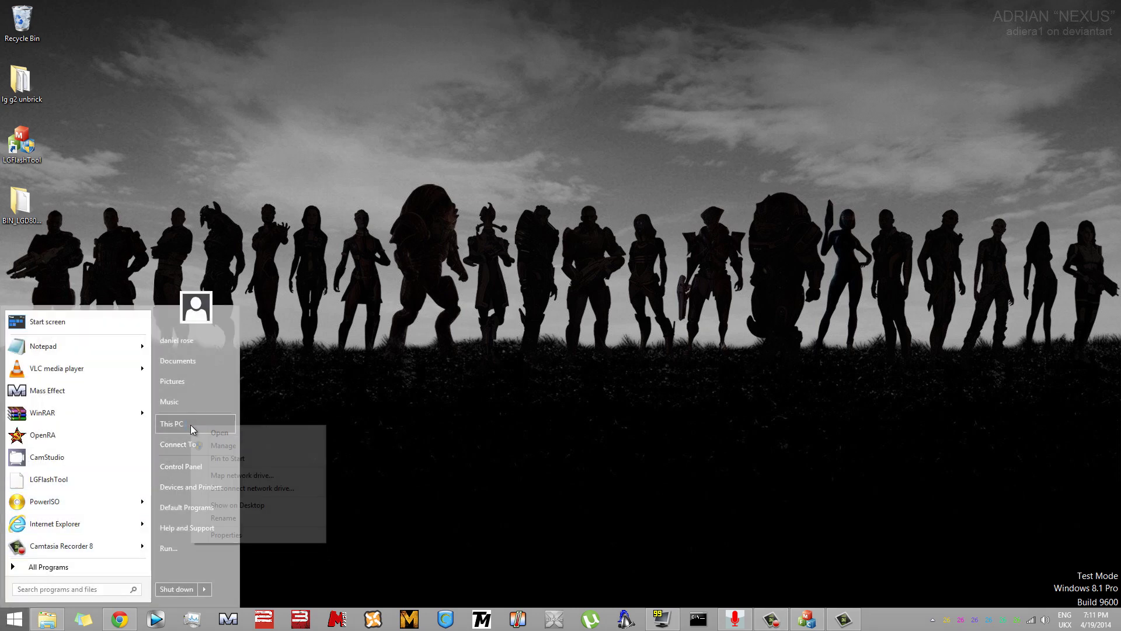
pyautogui.click(237, 447)
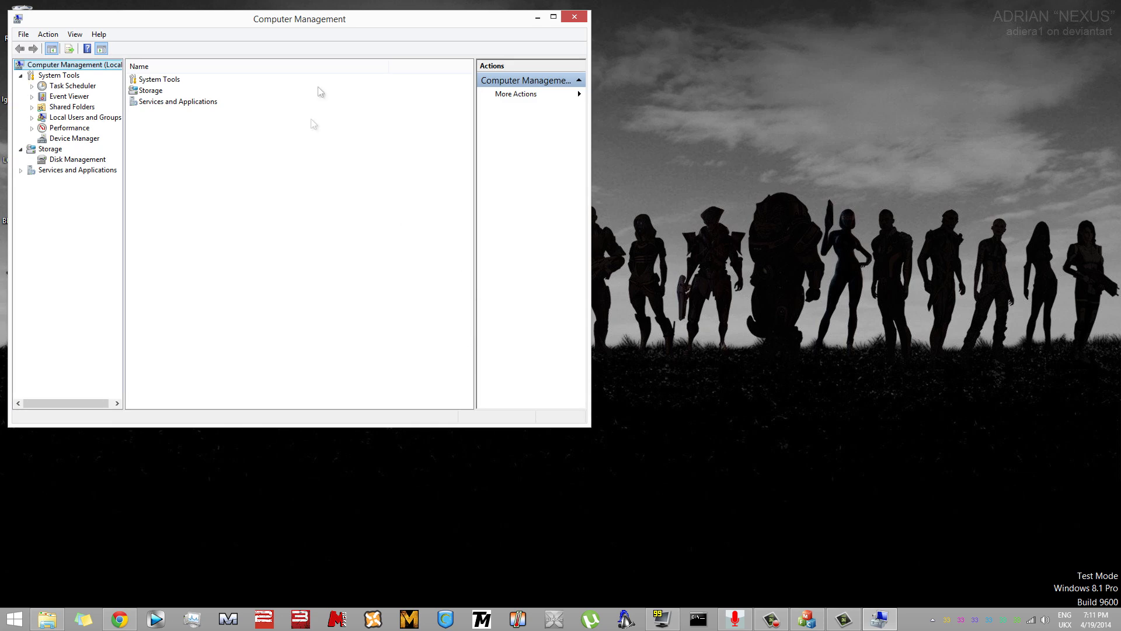
pyautogui.moveTo(322, 21); pyautogui.dragTo(500, 76)
pyautogui.click(276, 192)
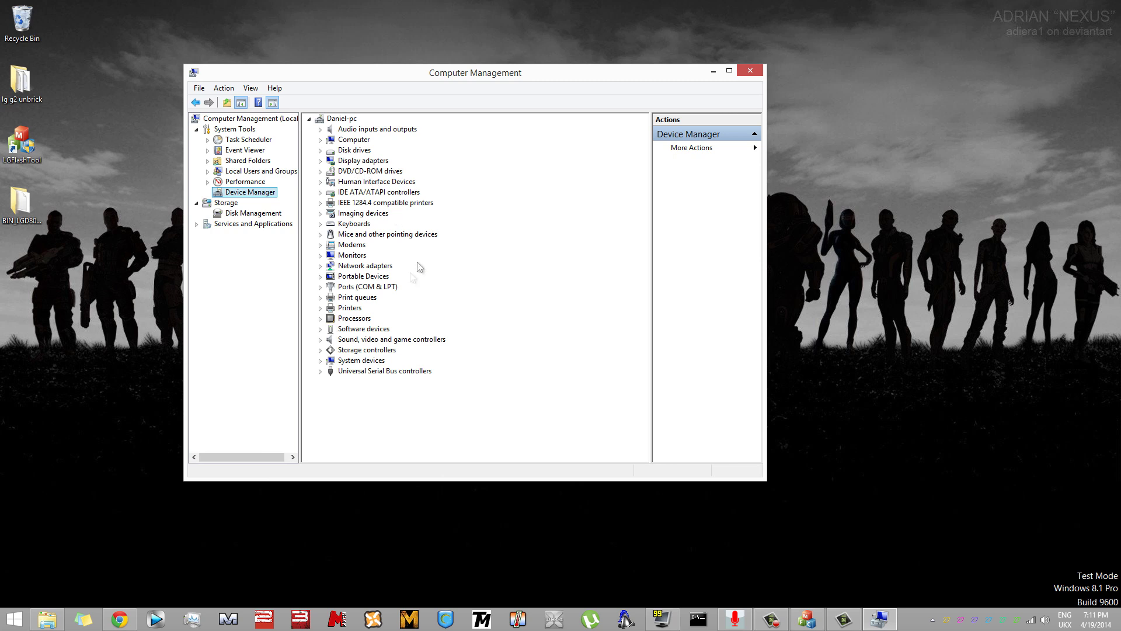
# In the LGE AndroidNet USB Serial Port's advanced port settings, set COM Port Number to COM41
pyautogui.click(320, 286)
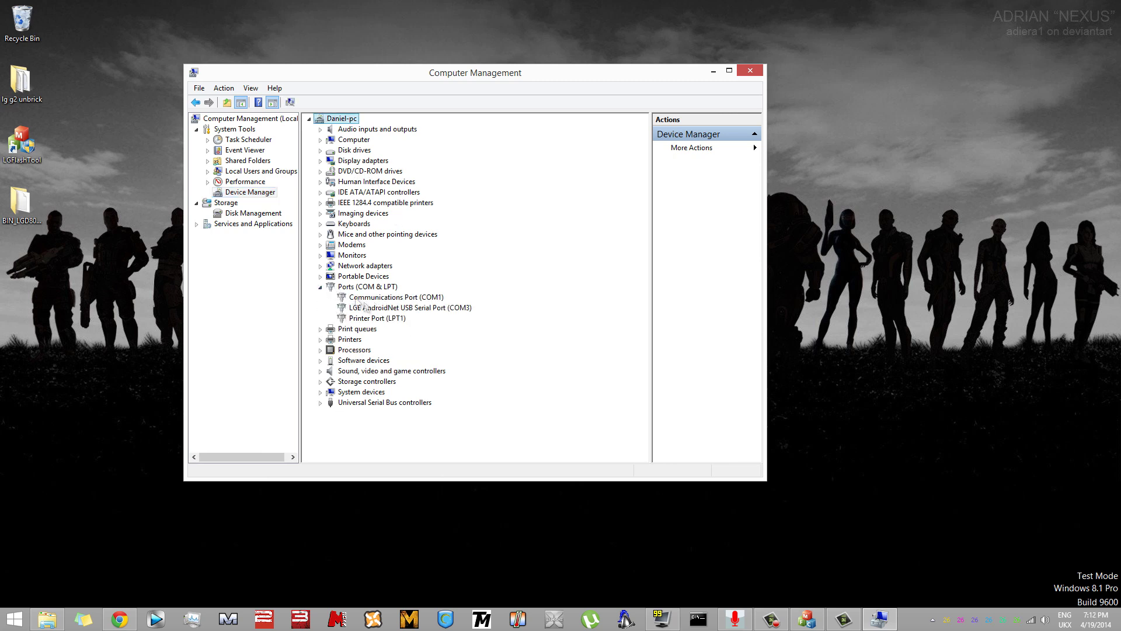
pyautogui.click(376, 310)
pyautogui.rightClick(377, 310)
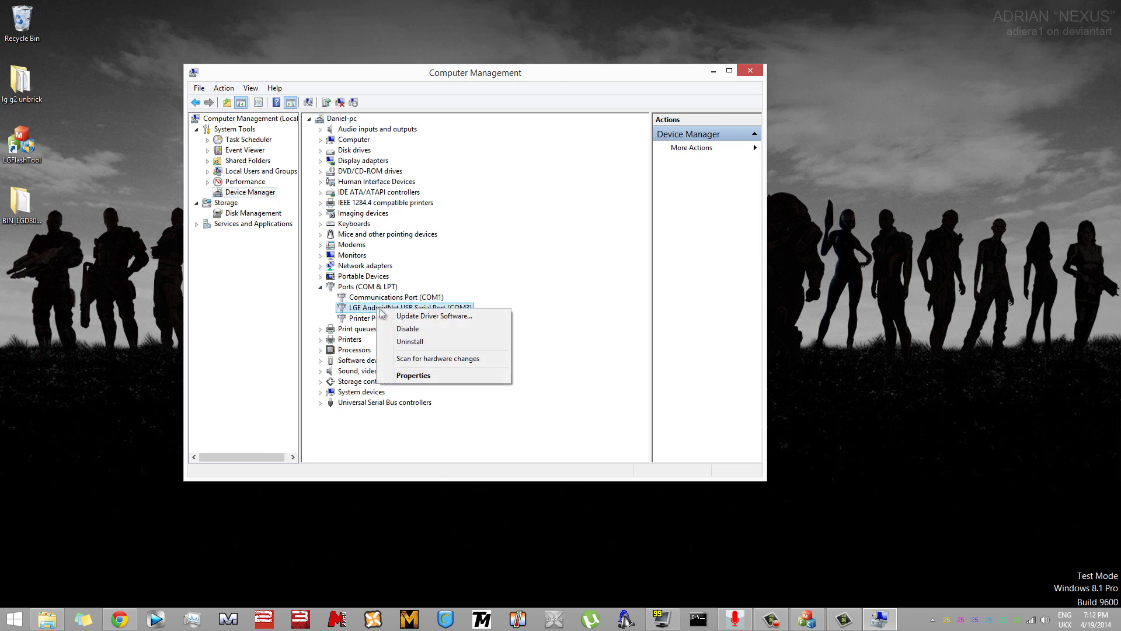
pyautogui.click(442, 377)
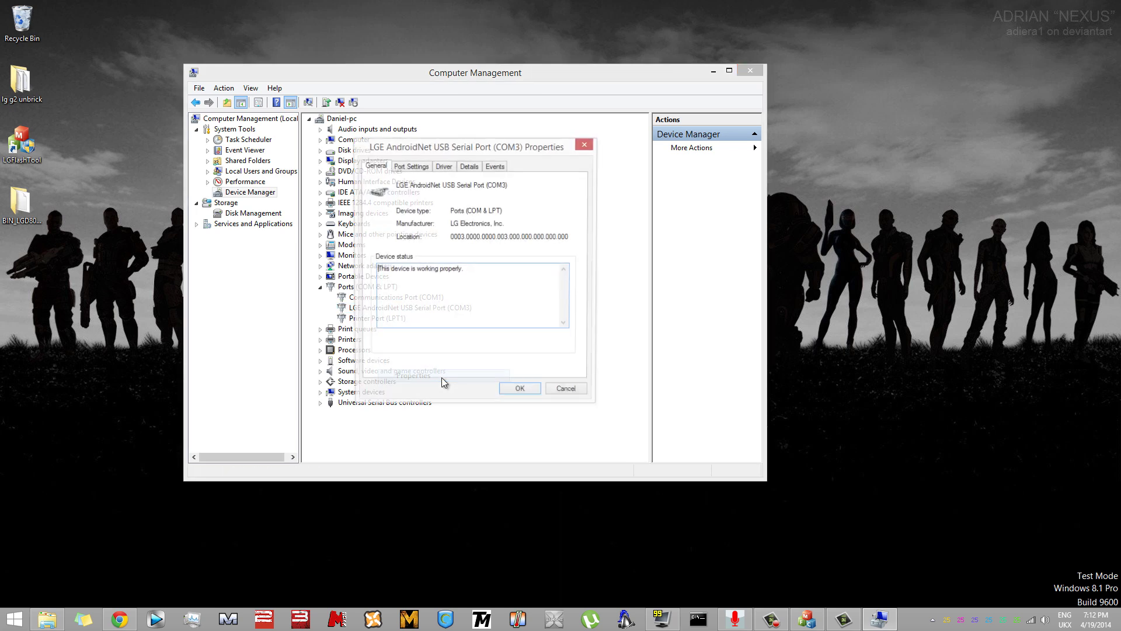
pyautogui.click(426, 166)
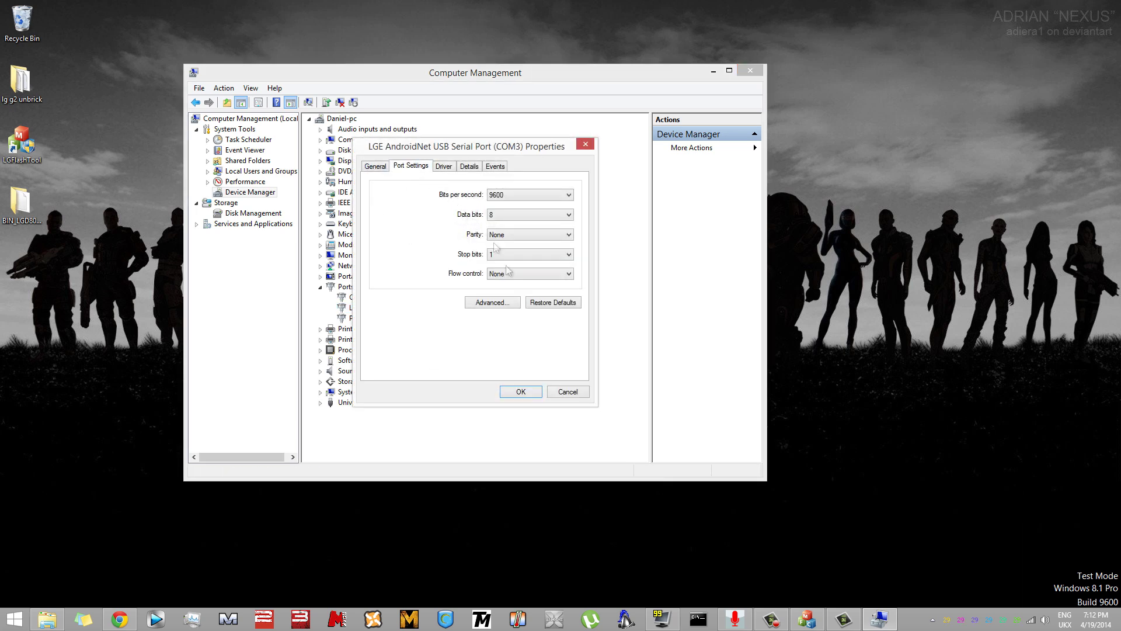
pyautogui.click(502, 302)
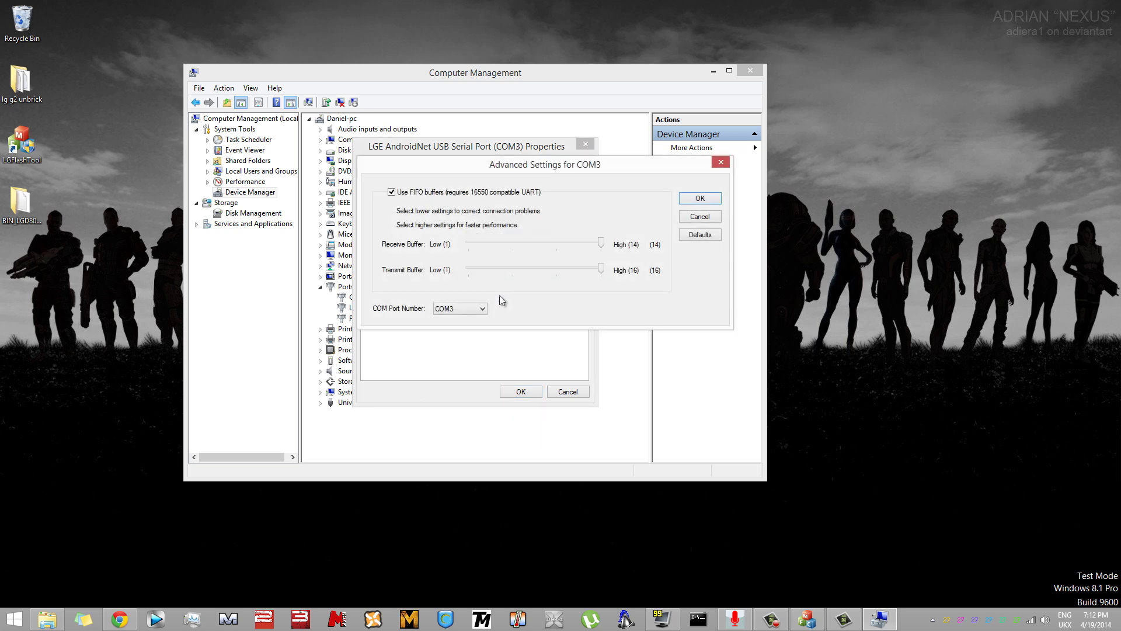
pyautogui.click(467, 310)
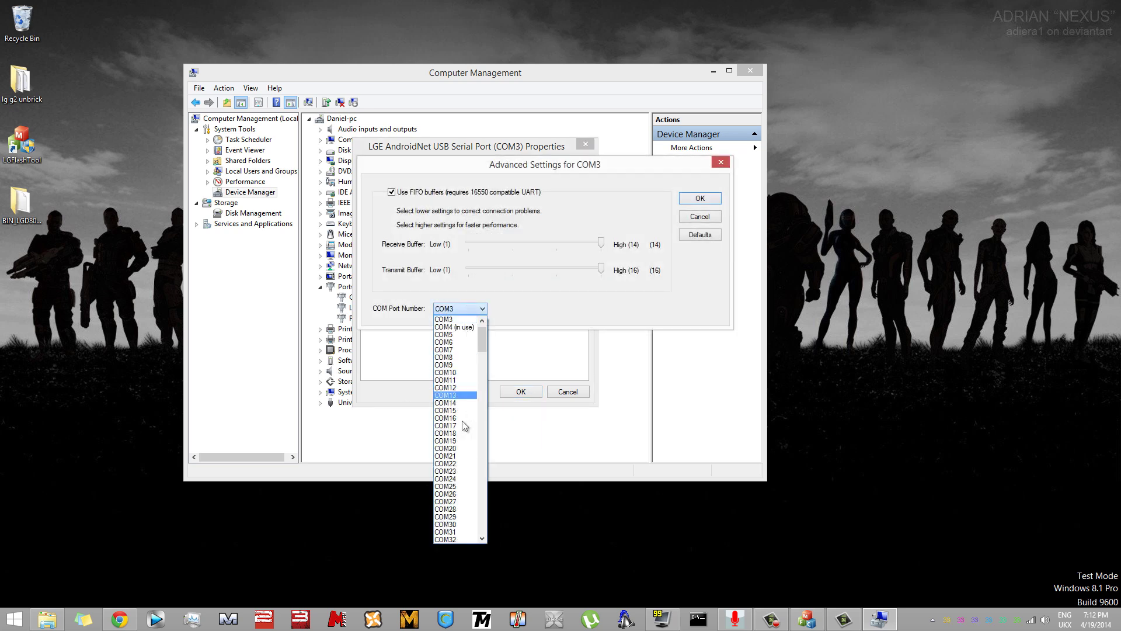
pyautogui.scroll(-6, 452, 444)
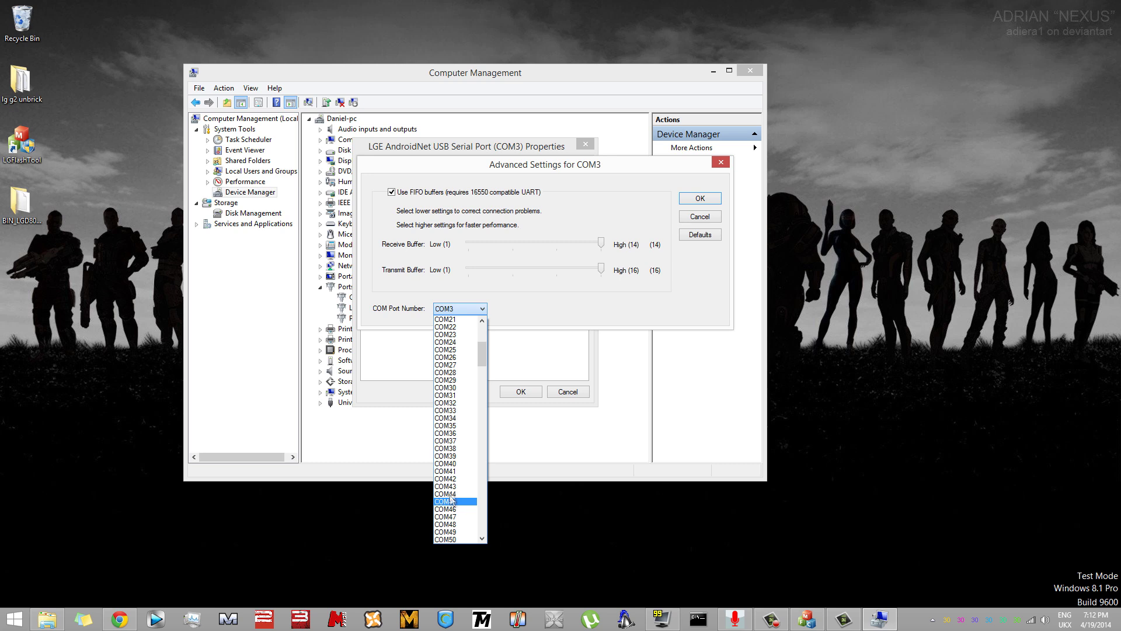
pyautogui.click(454, 474)
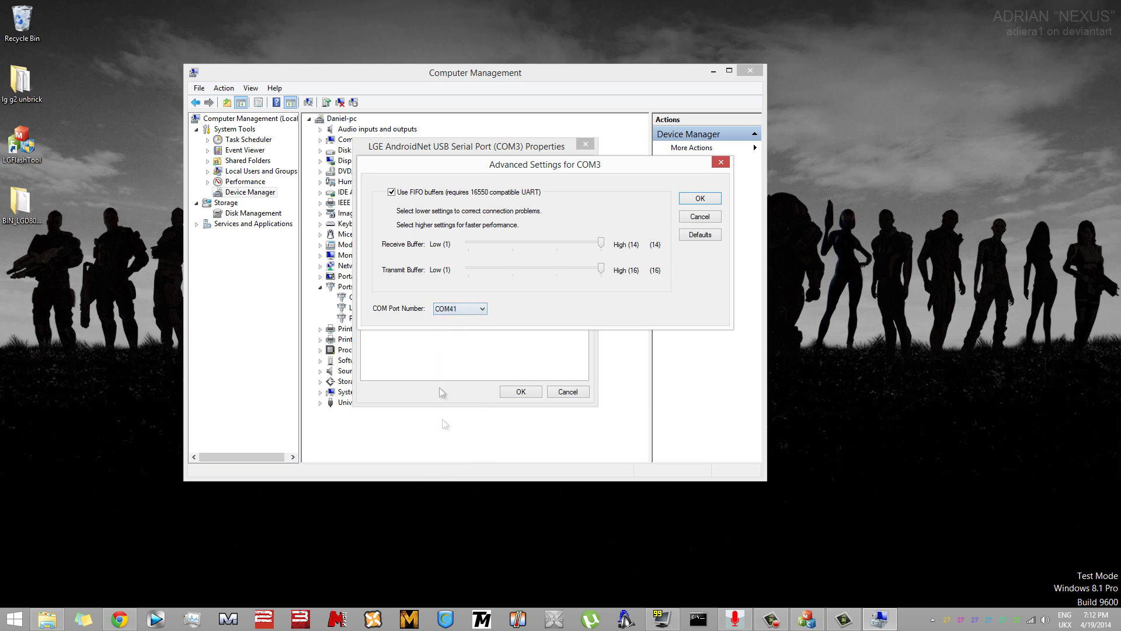